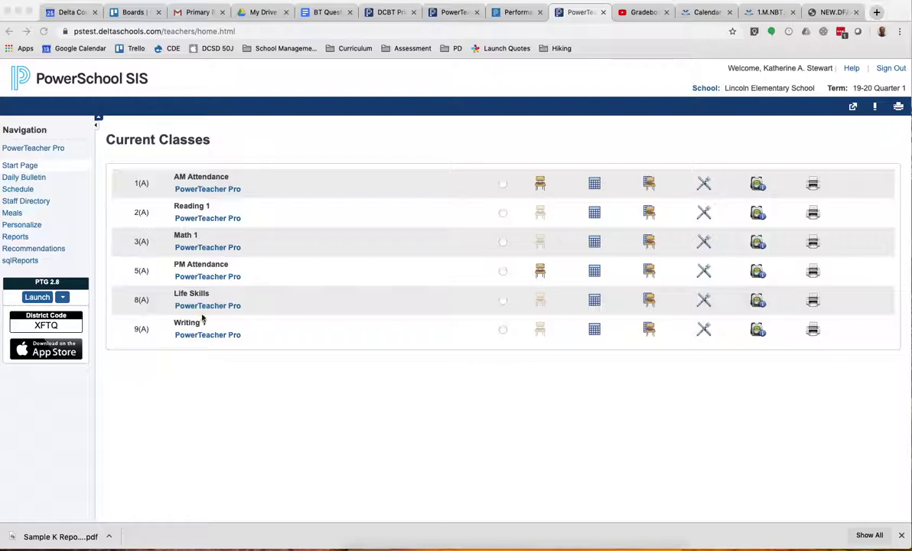
Open the PowerTeacher Pro gradebook, switch to the 3(A) Math 1 class, and show its assignments for the Q1 reporting term.
left_click(211, 190)
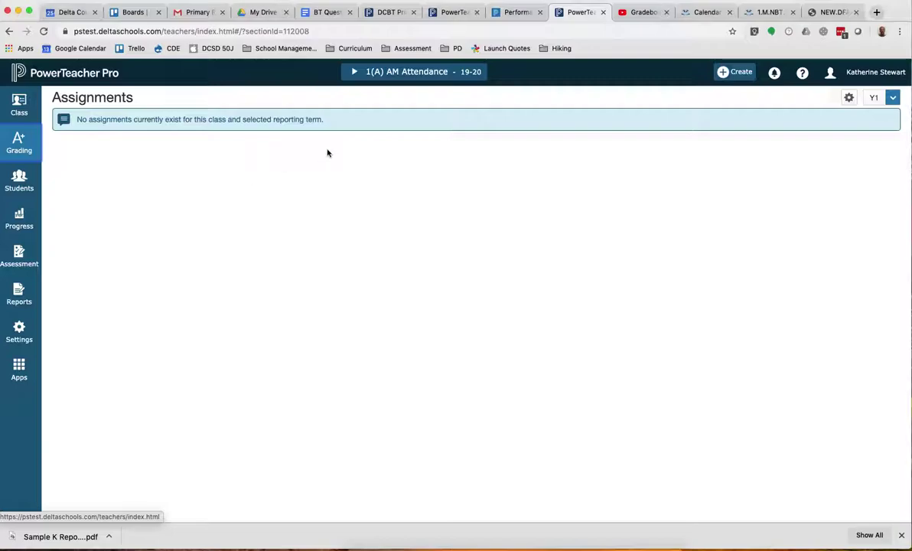
left_click(408, 77)
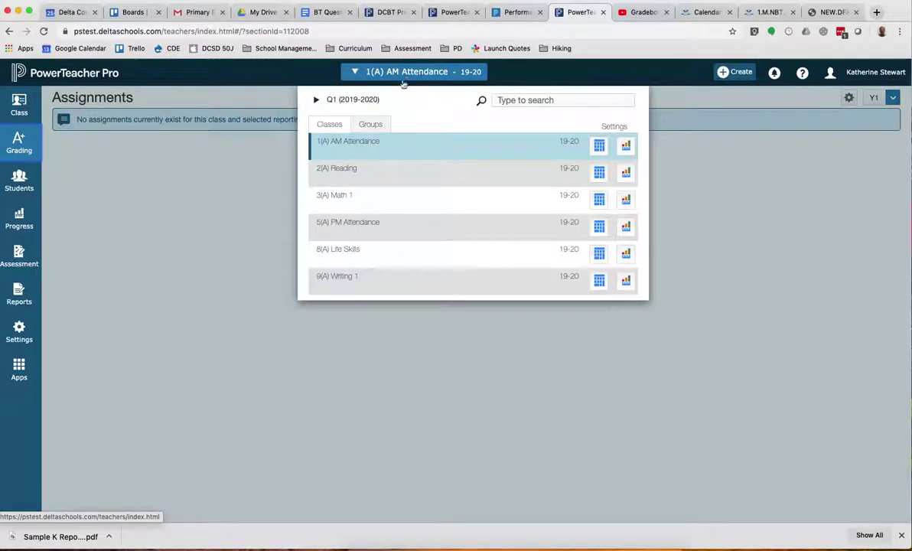
left_click(342, 196)
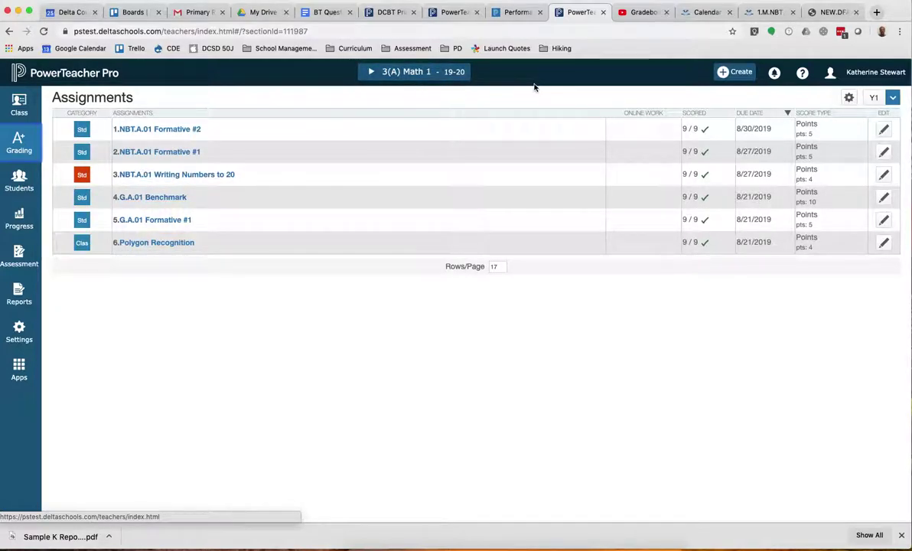
left_click(892, 99)
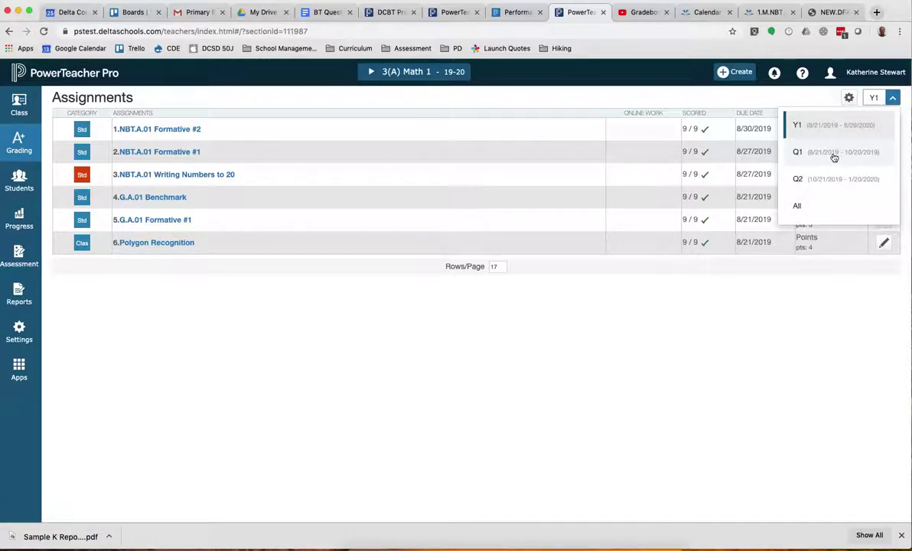
left_click(834, 157)
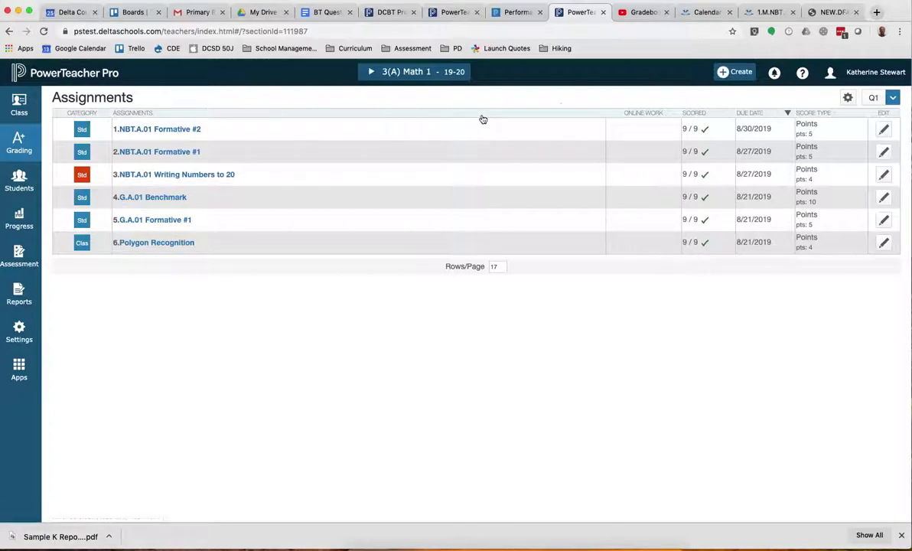
Start a new assignment for the Math 1 class and name it "NBT.B.02-Two Digit Numbers".
left_click(732, 75)
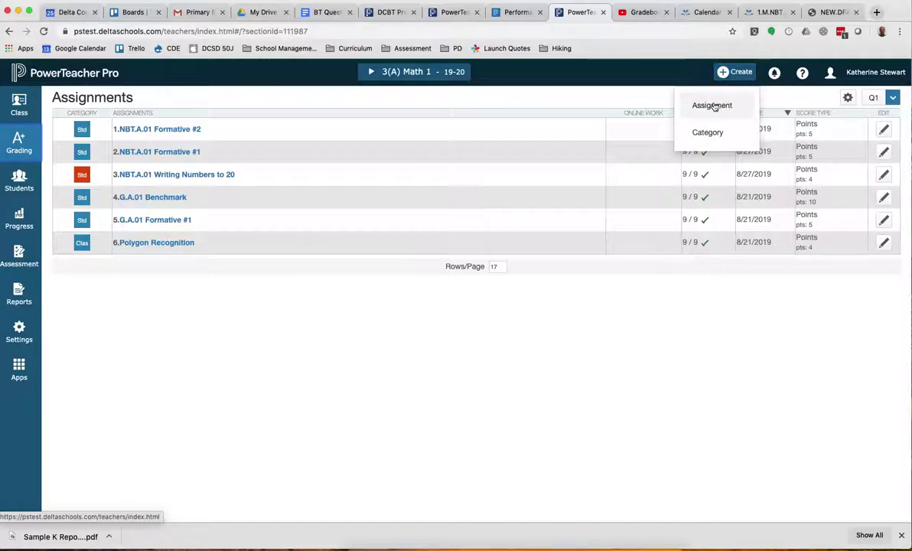
left_click(712, 104)
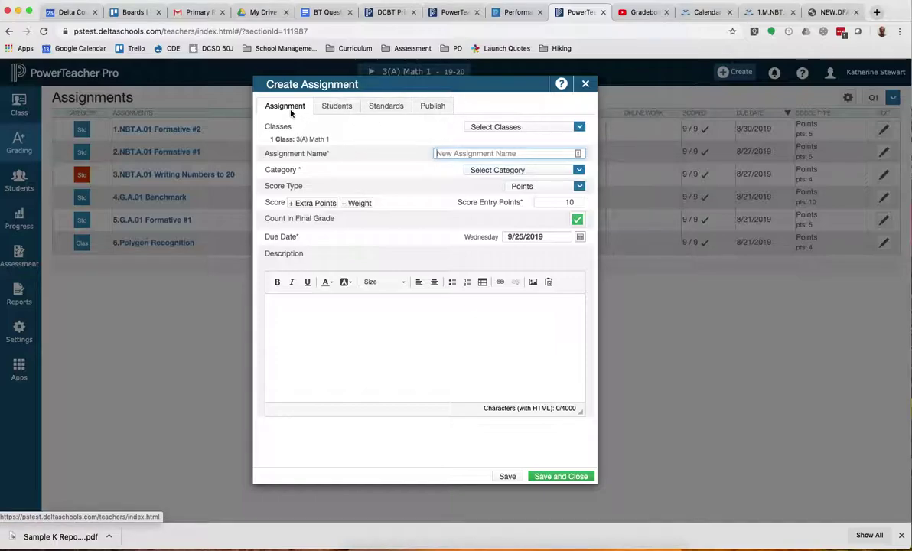
left_click(576, 130)
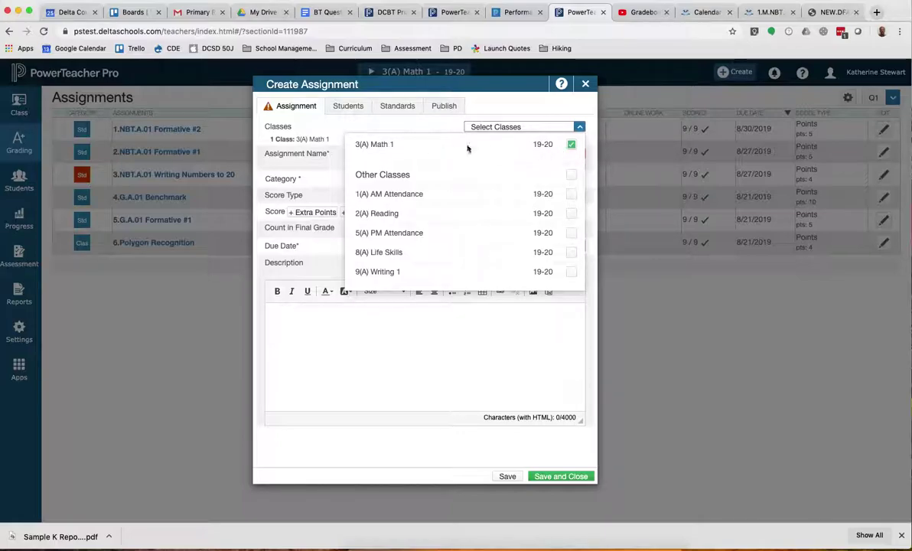
left_click(579, 128)
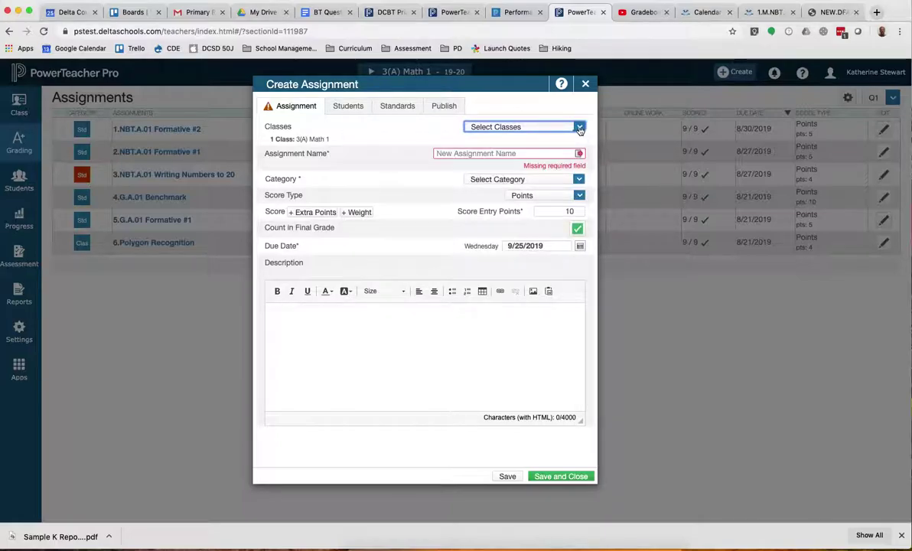
left_click(504, 154)
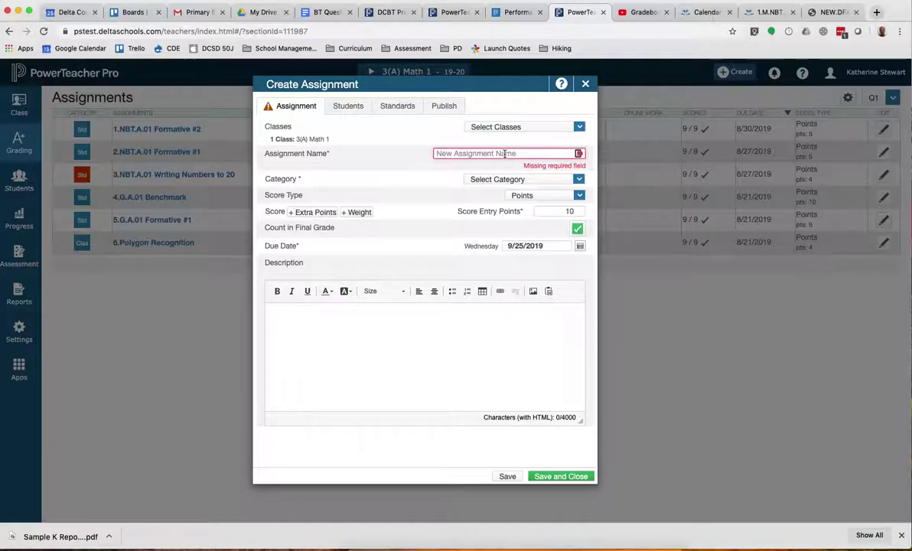
type("N")
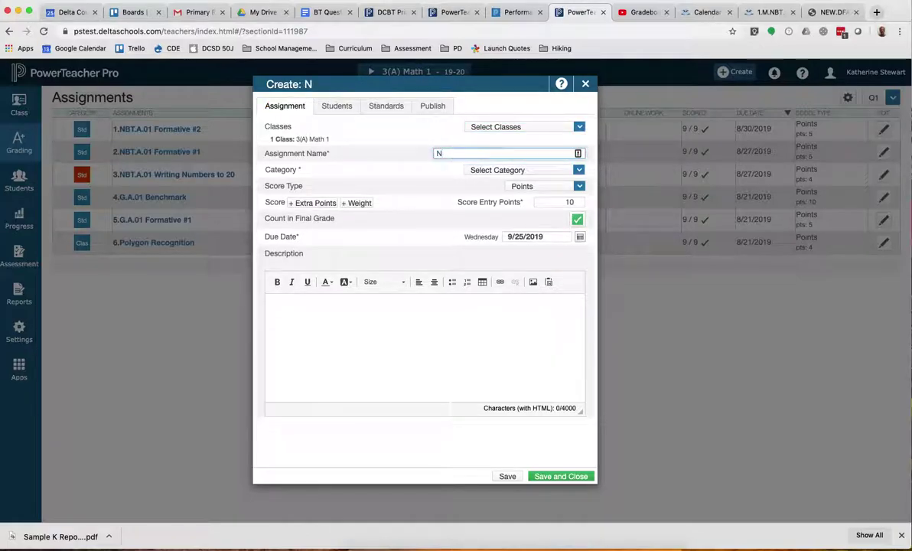
type("BT.B.02-Two Digi")
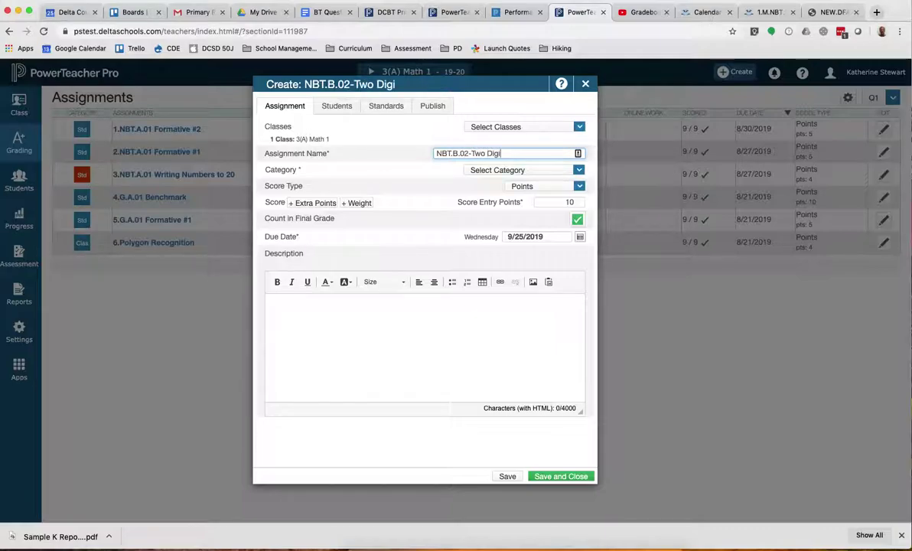
type("t Numbers")
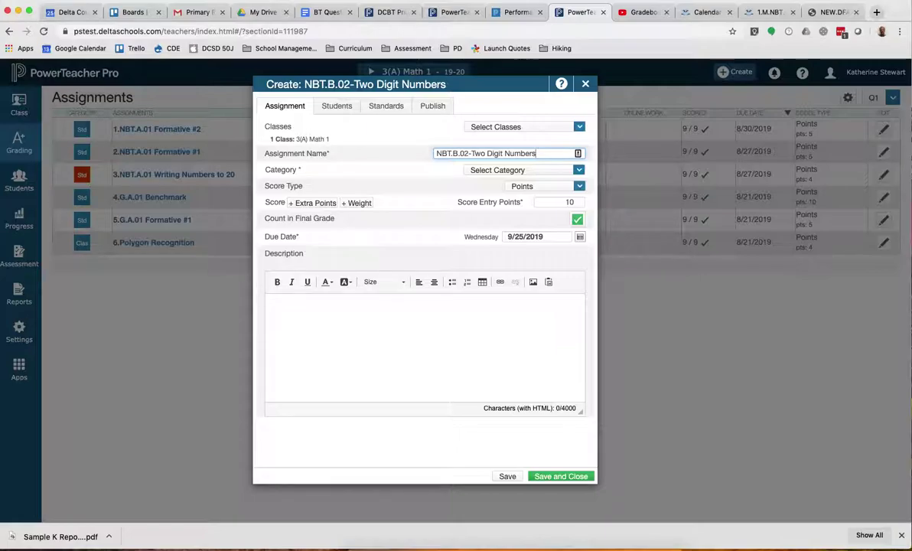
Set the assignment's category to Std Classwork and its score entry points to 4.
left_click(499, 171)
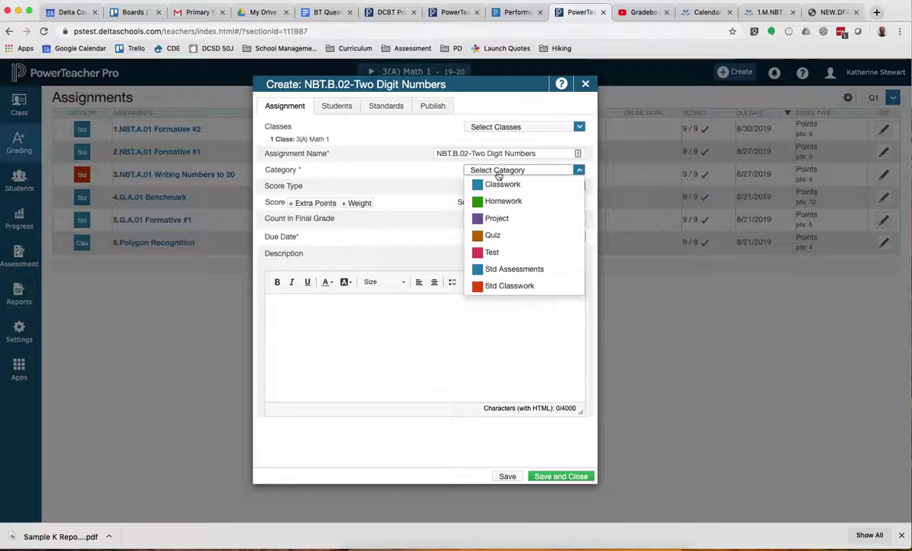
left_click(510, 286)
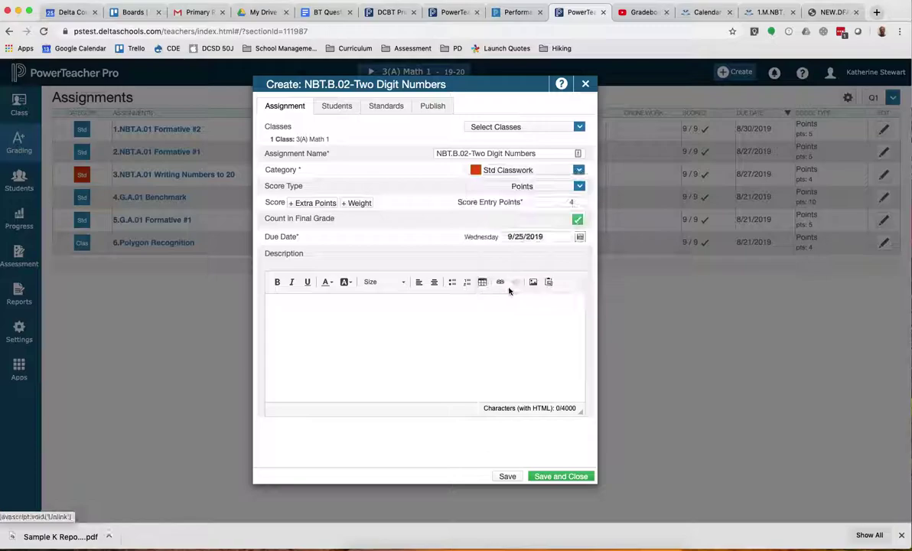
left_click(571, 204)
type("4")
Exclude the assignment from the final grade and set its due date to 9/27/2019.
left_click(577, 220)
left_click(579, 238)
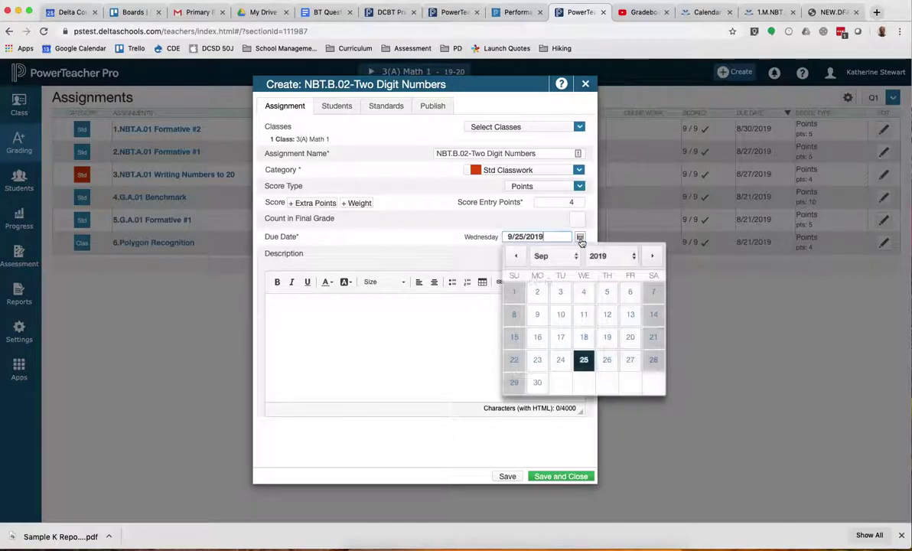
left_click(631, 361)
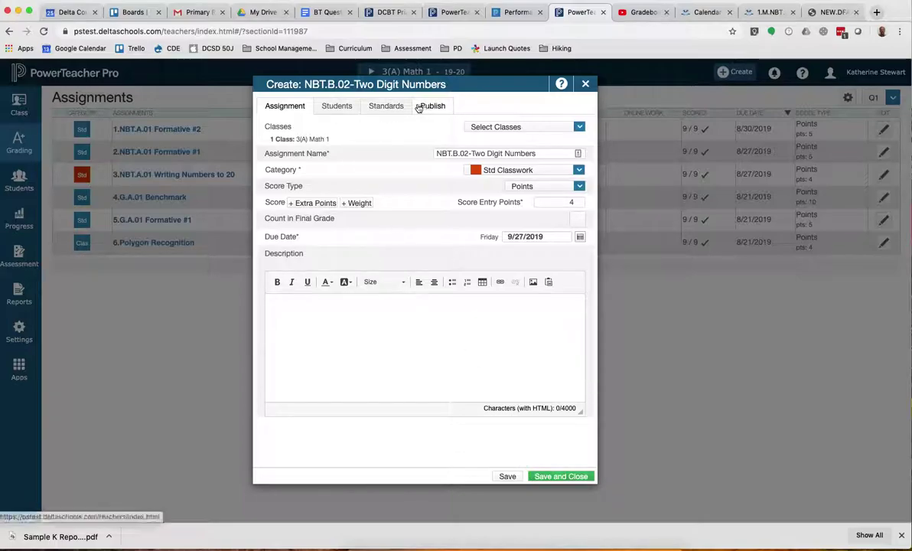
Review which students the assignment applies to, and link standard 1.M.NBT.02 to the assignment.
left_click(338, 106)
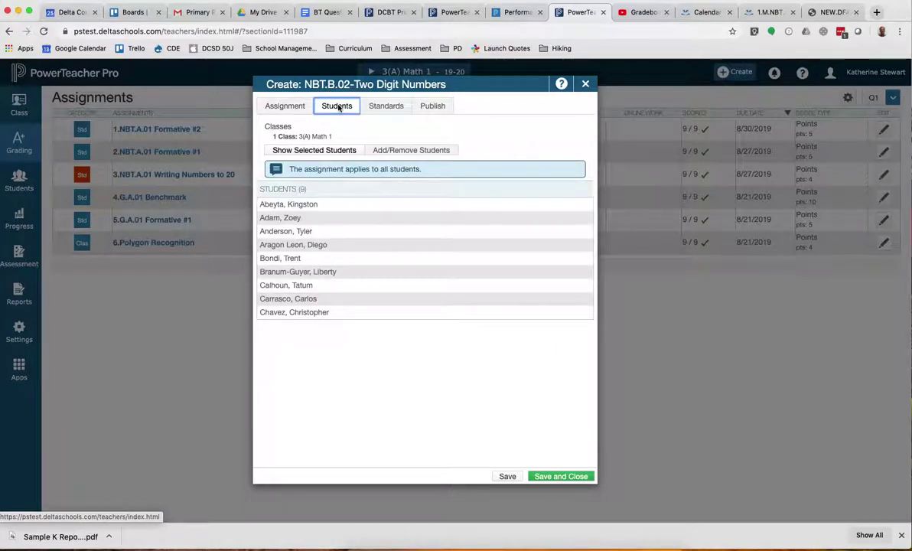
left_click(410, 150)
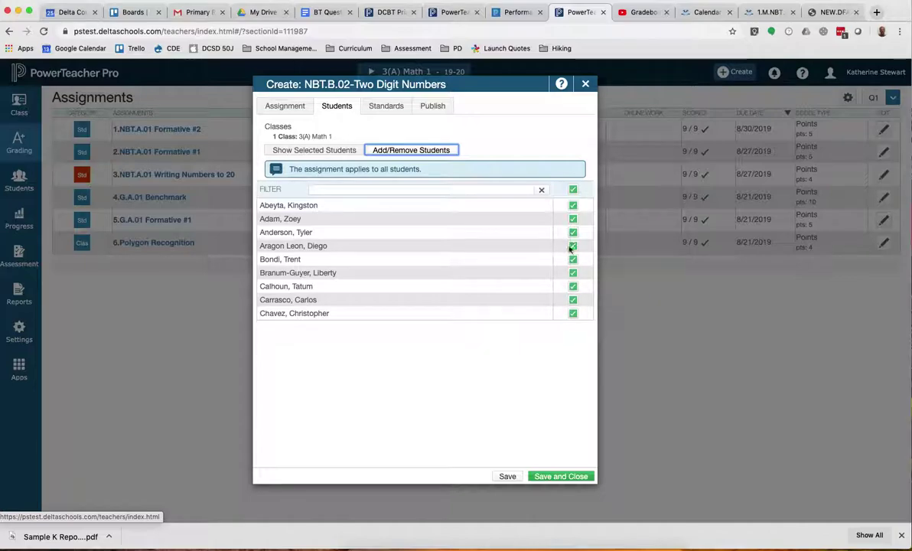
left_click(386, 108)
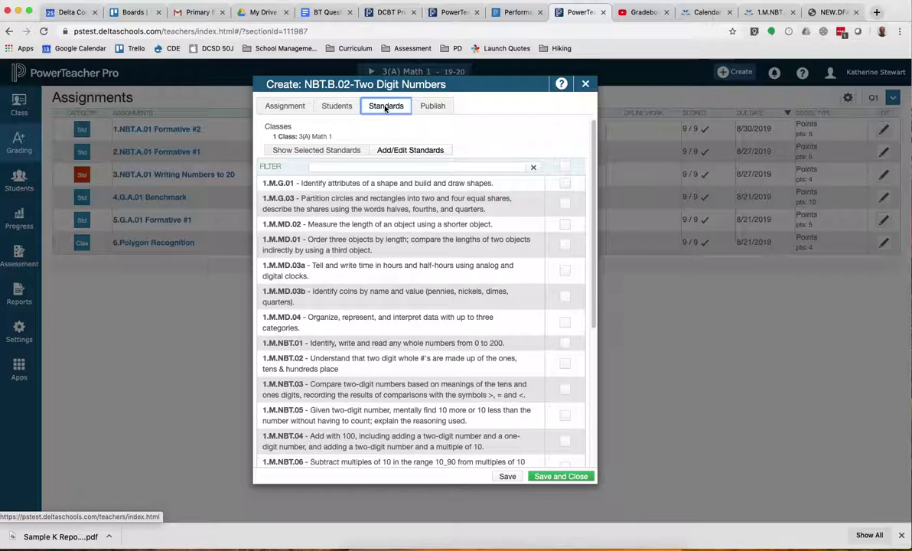
left_click(401, 151)
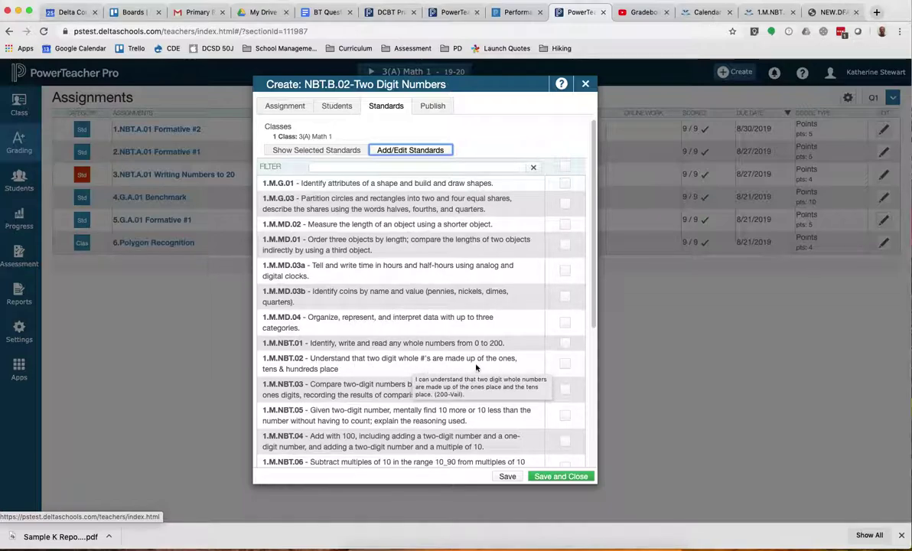
left_click(564, 365)
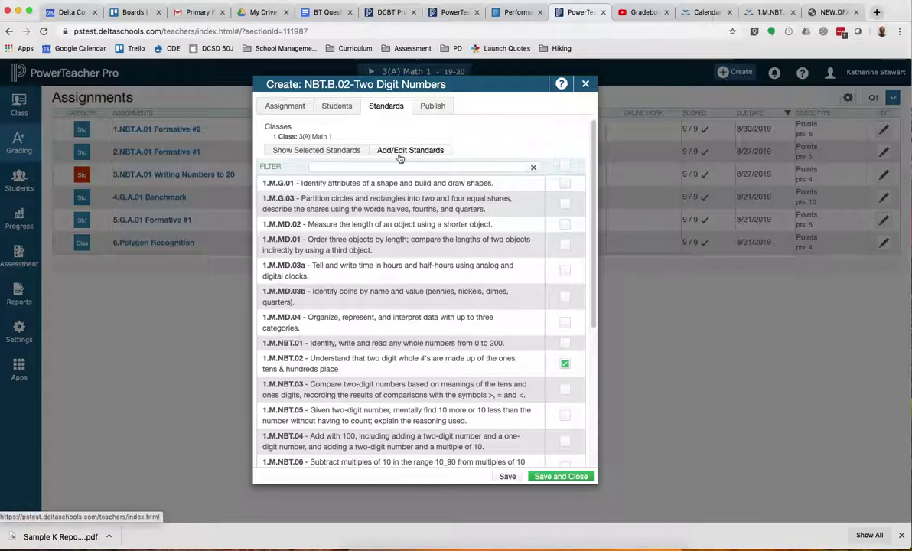
Turn on Auto-Calculate Assignment Standards Scores and count the linked standard in the grade.
left_click(321, 156)
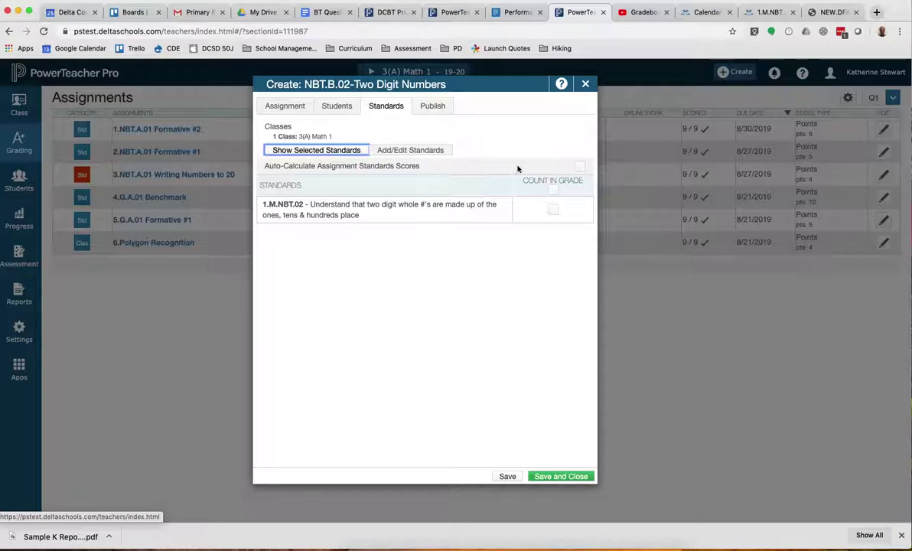
left_click(580, 167)
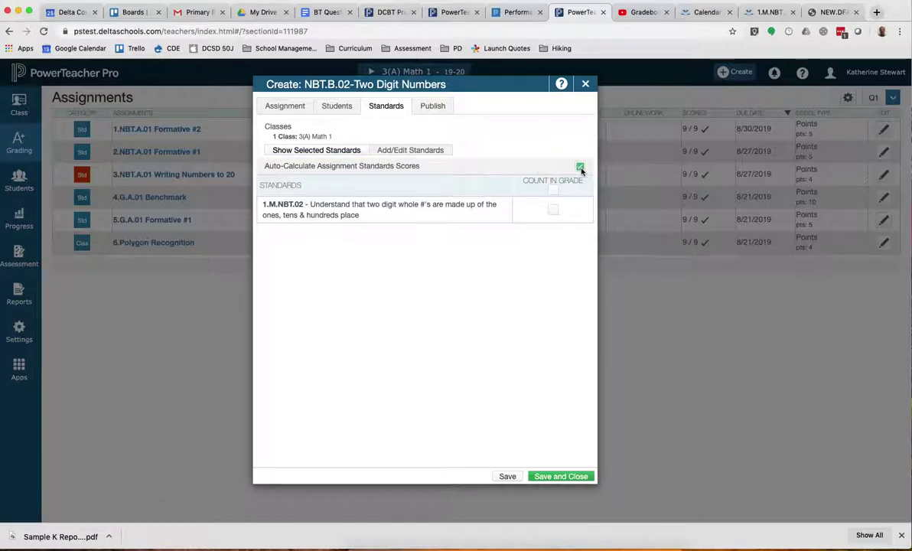
left_click(553, 190)
Review the publishing options, keep the assignment set to publish immediately, and save and close it.
left_click(432, 108)
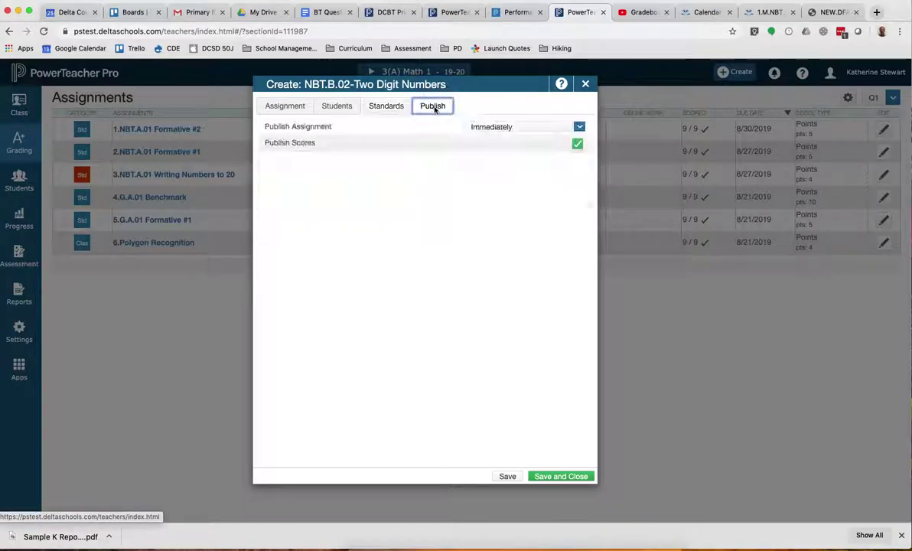
left_click(528, 129)
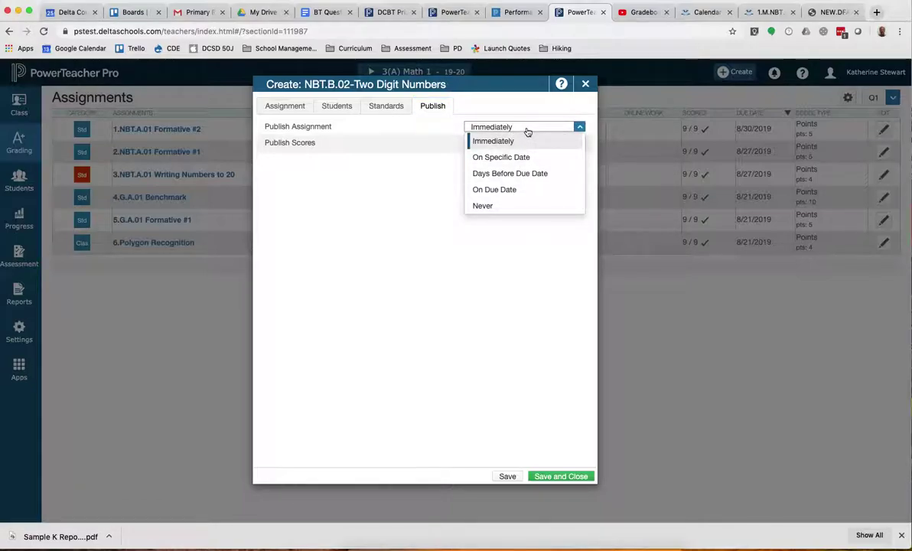
left_click(526, 129)
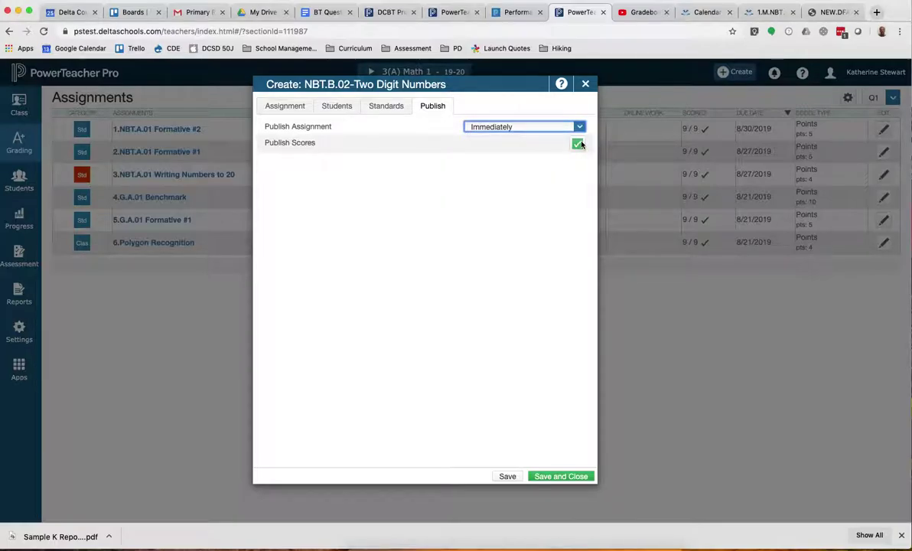
left_click(554, 476)
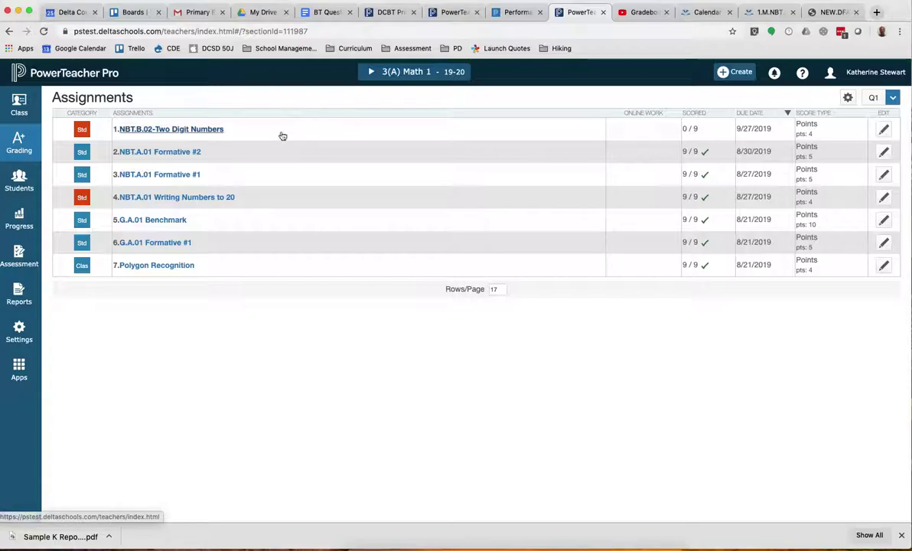
Open the NBT.B.02-Two Digit Numbers assignment for scoring and give the first two students a score of 3 each.
left_click(187, 130)
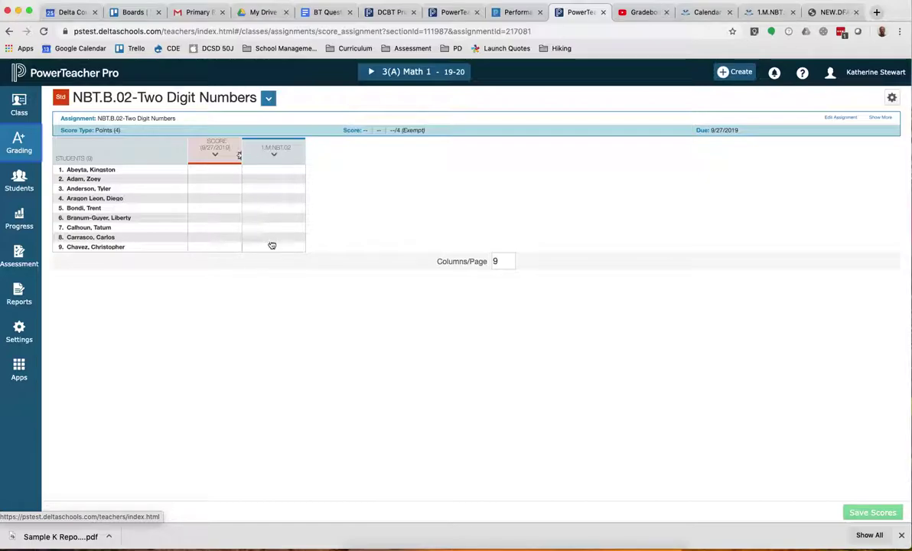
left_click(215, 173)
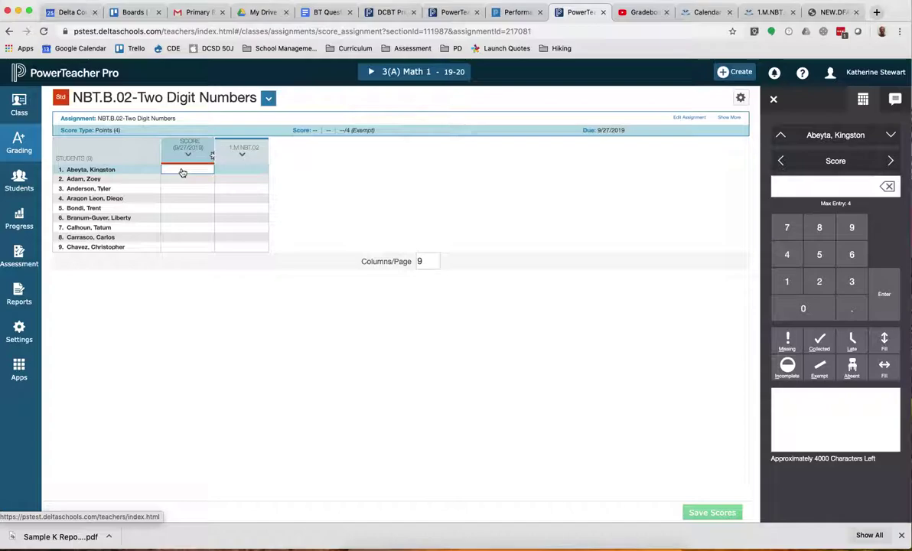
type("32")
key("BackSpace")
key("Return")
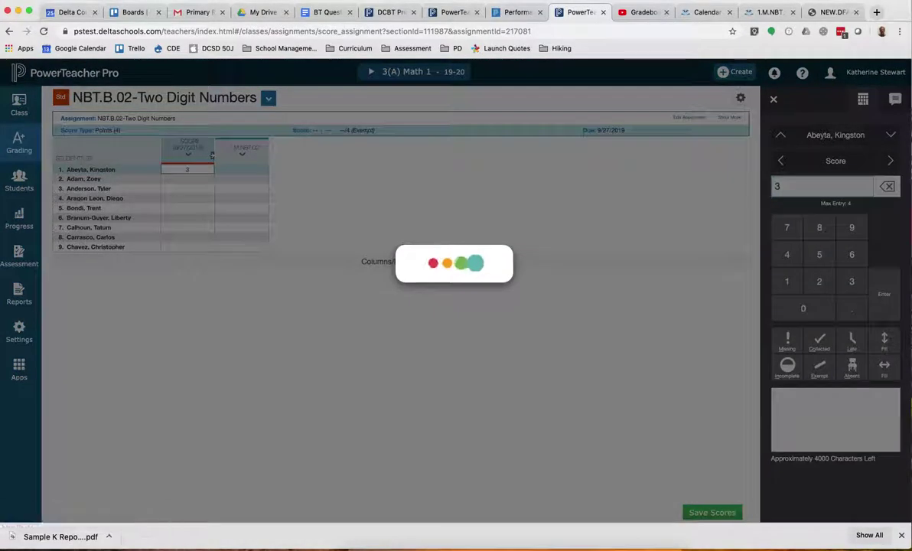
type("32")
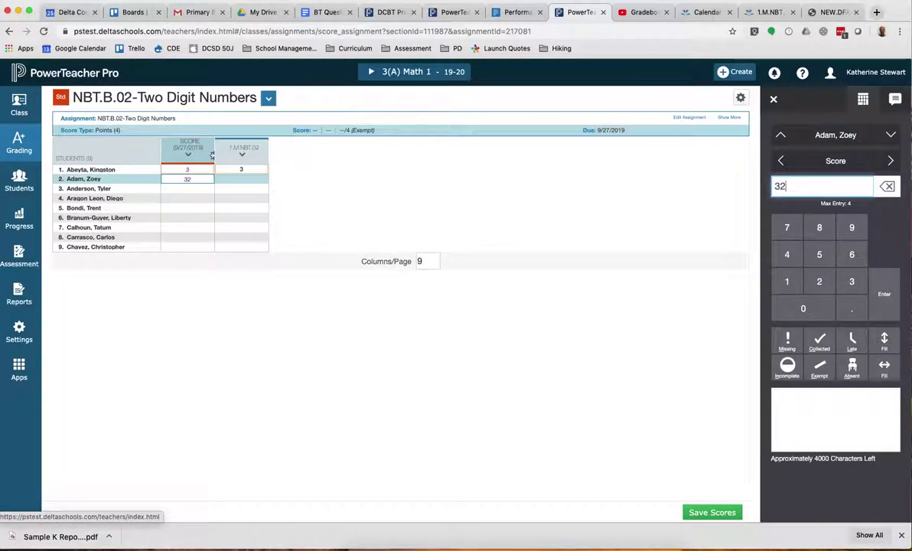
key("Return")
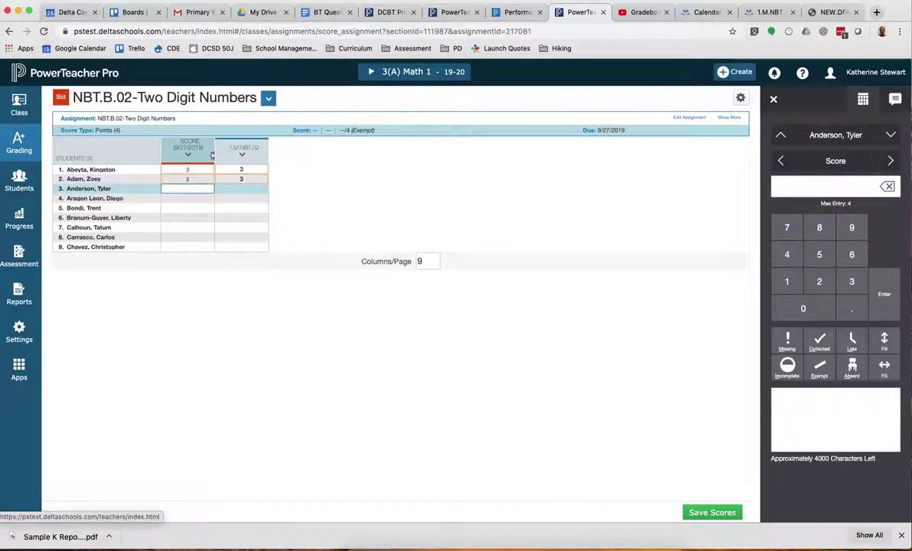
Enter scores of 2, 4, 1 and 2 for the third through sixth students.
type("2")
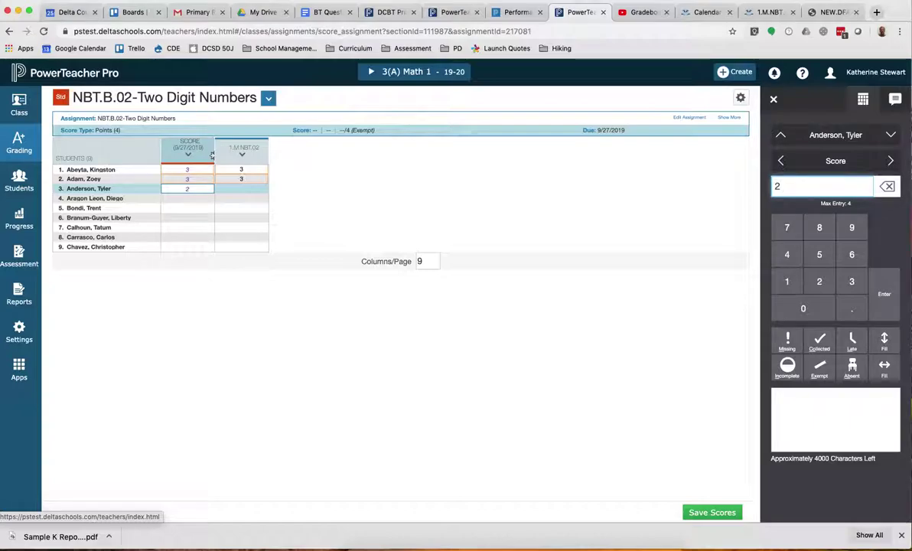
key("Return")
type("4")
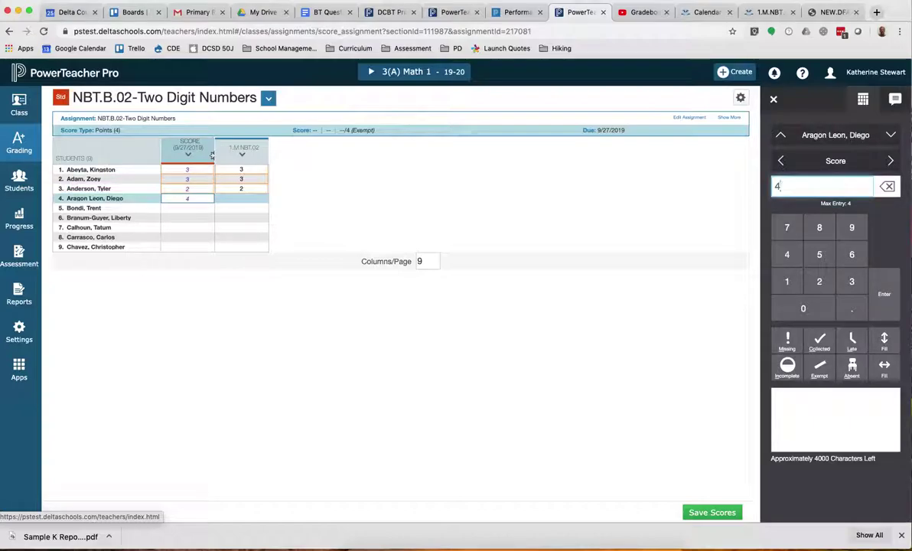
key("Return")
type("1")
key("Return")
type("2")
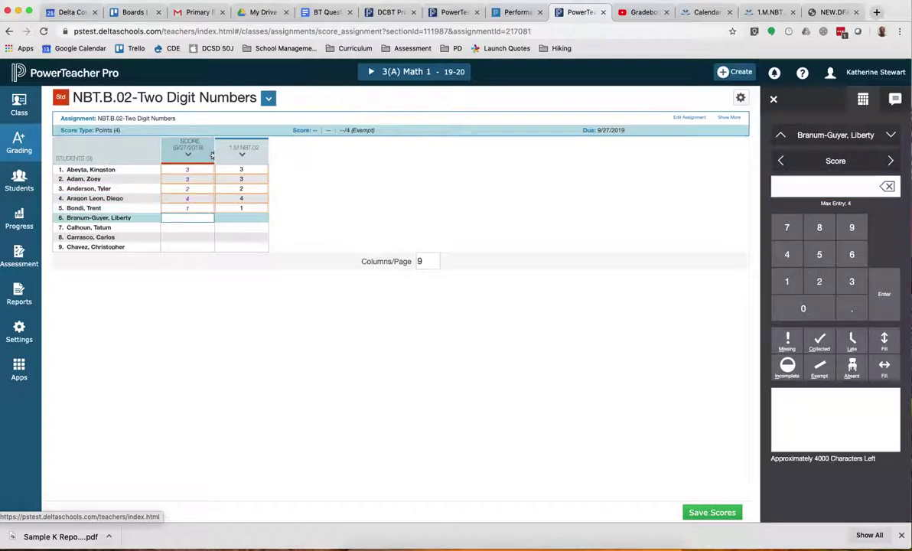
key("Return")
Enter scores of 3, 2 and 1 for the last three students and save the assignment's scores.
type("3")
key("Return")
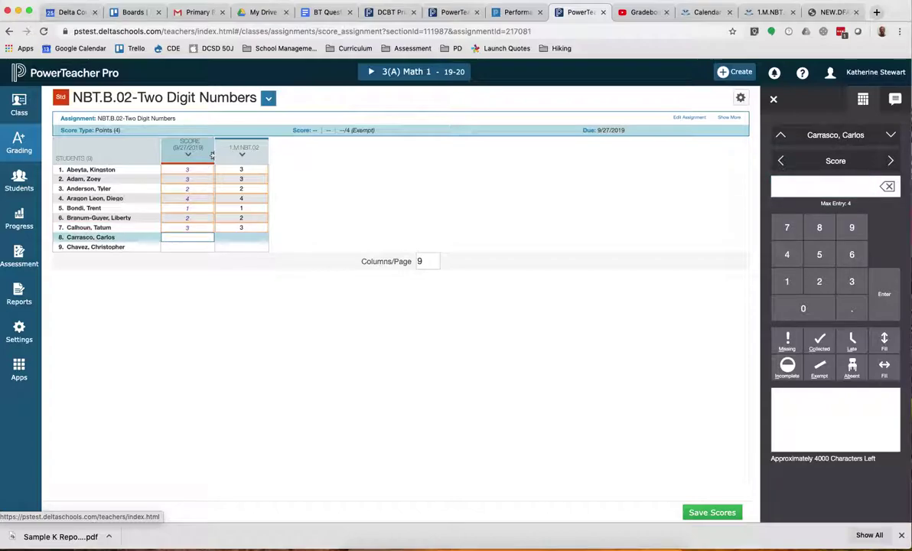
type("2")
key("Return")
type("1")
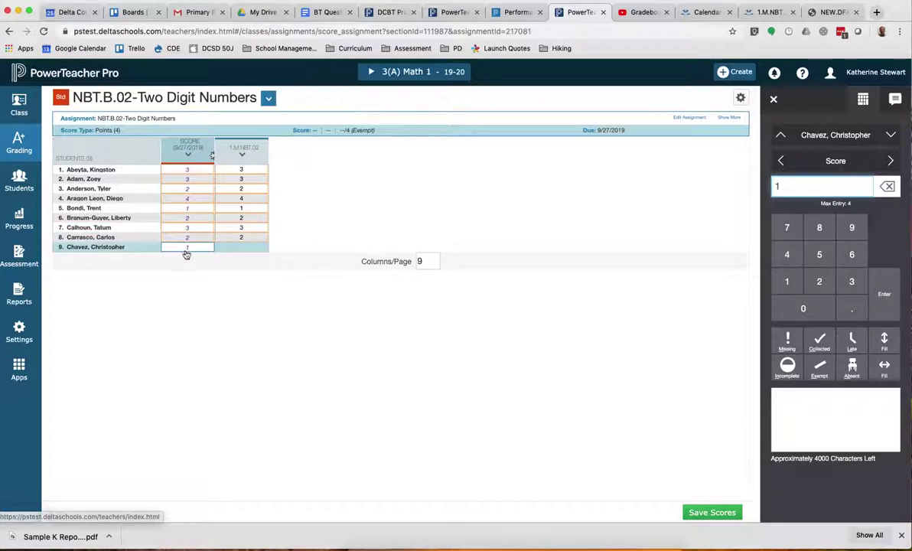
left_click(242, 248)
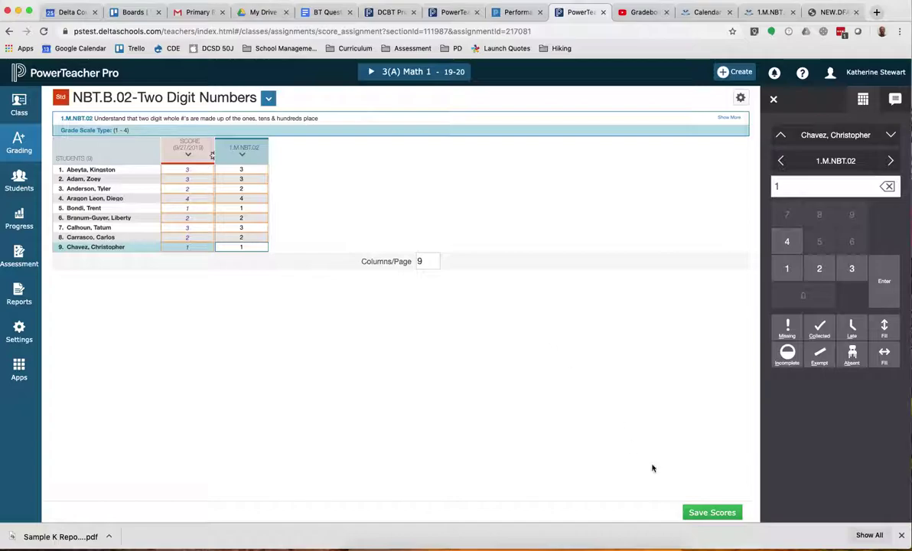
left_click(698, 511)
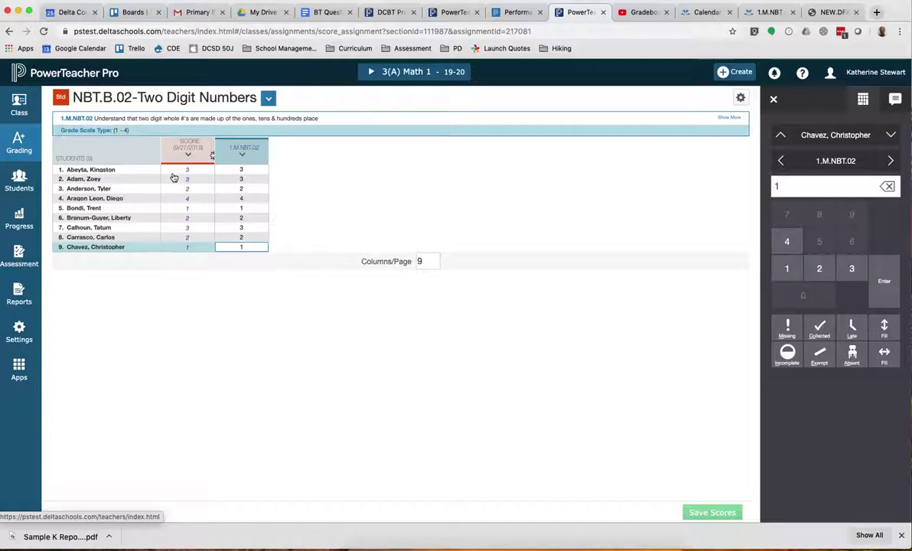
Review the class's Q1 scoresheet, and look through the Standards Progress overview for Math 1.
left_click(18, 144)
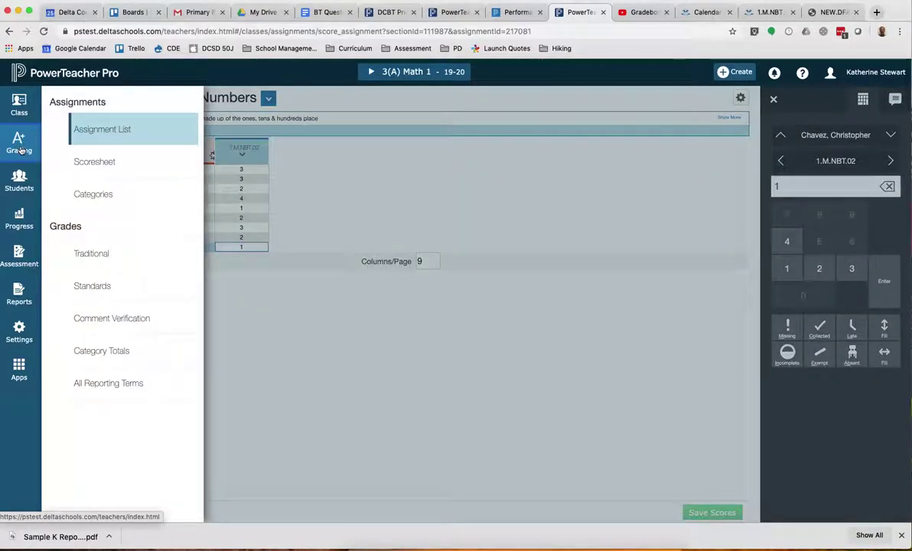
left_click(92, 163)
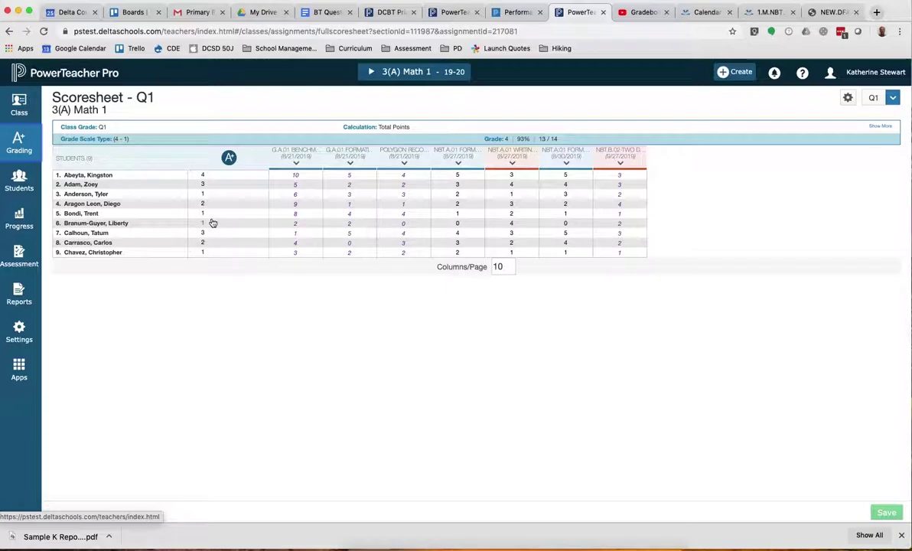
left_click(19, 221)
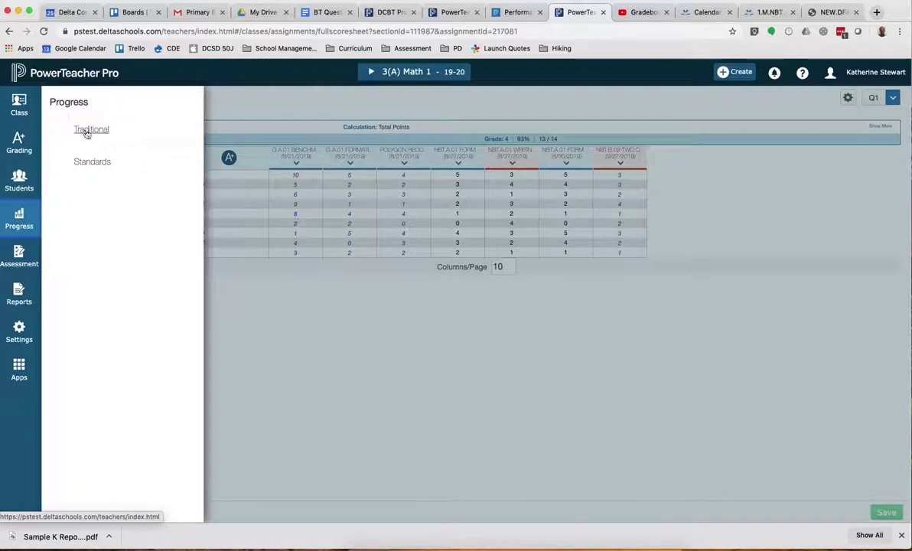
left_click(90, 162)
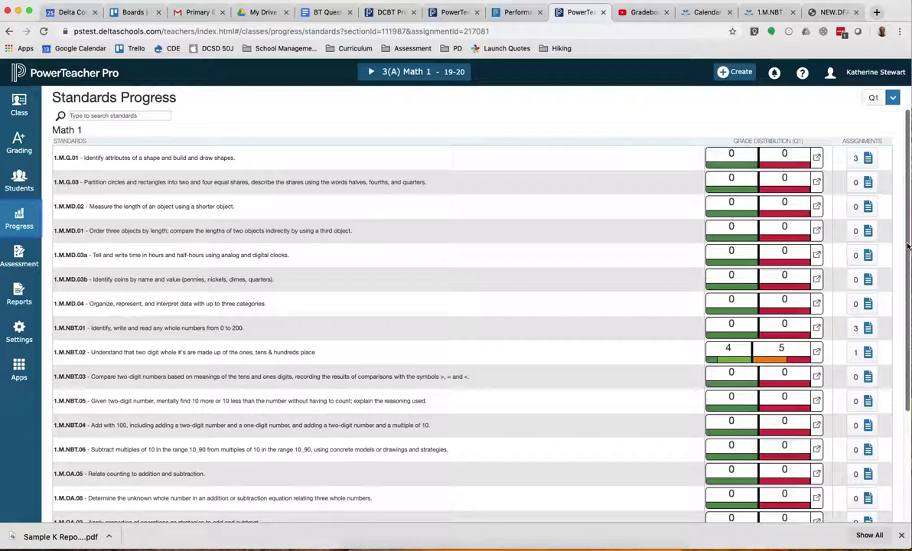
left_click_drag(905, 243, 897, 210)
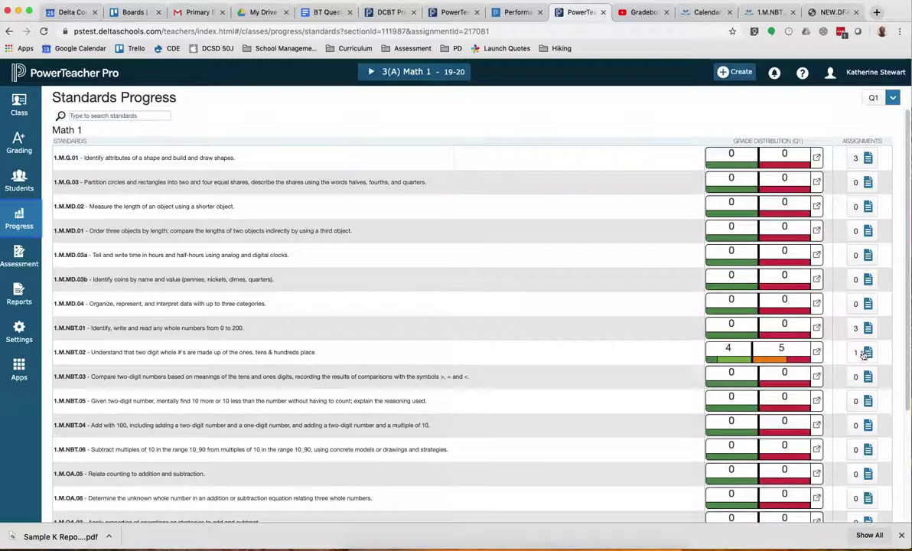
Examine the student grade distribution and the assignment trend for standard 1.M.NBT.02.
left_click(725, 356)
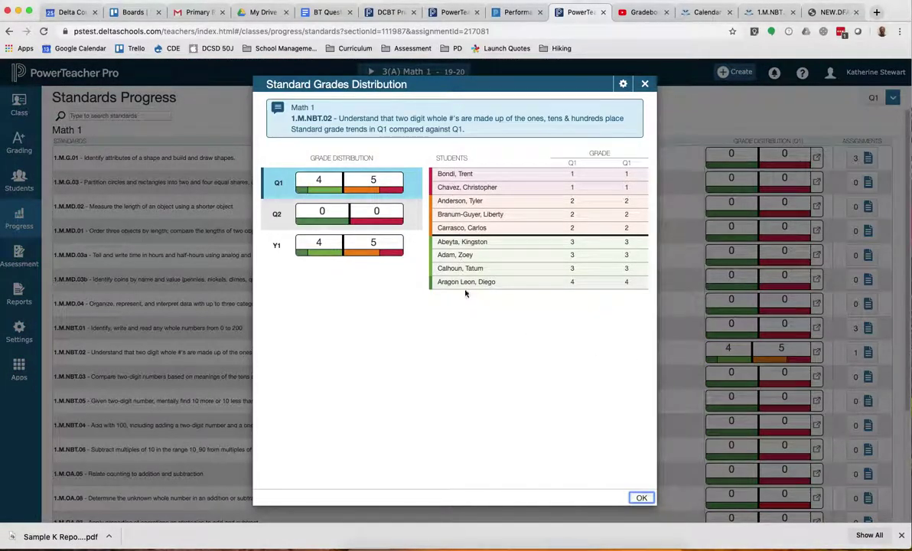
left_click(642, 498)
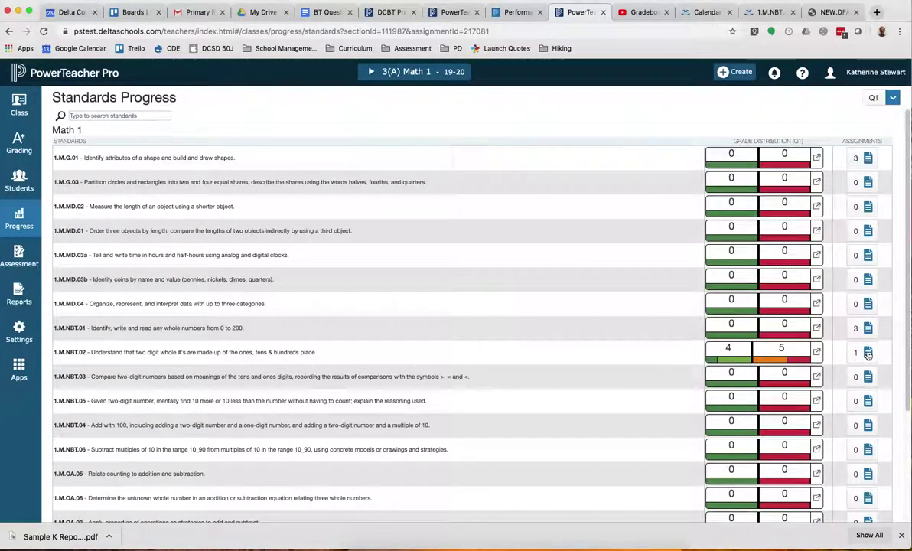
left_click(868, 352)
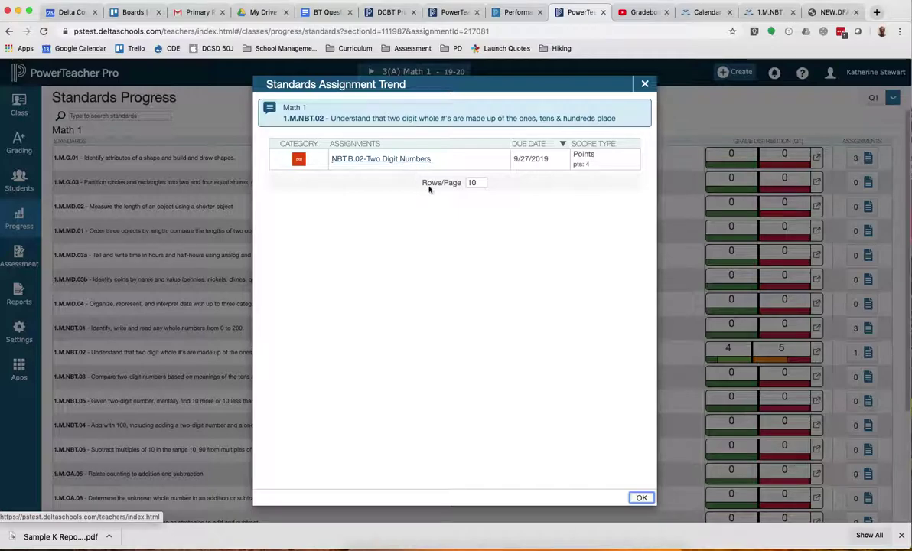
left_click(641, 499)
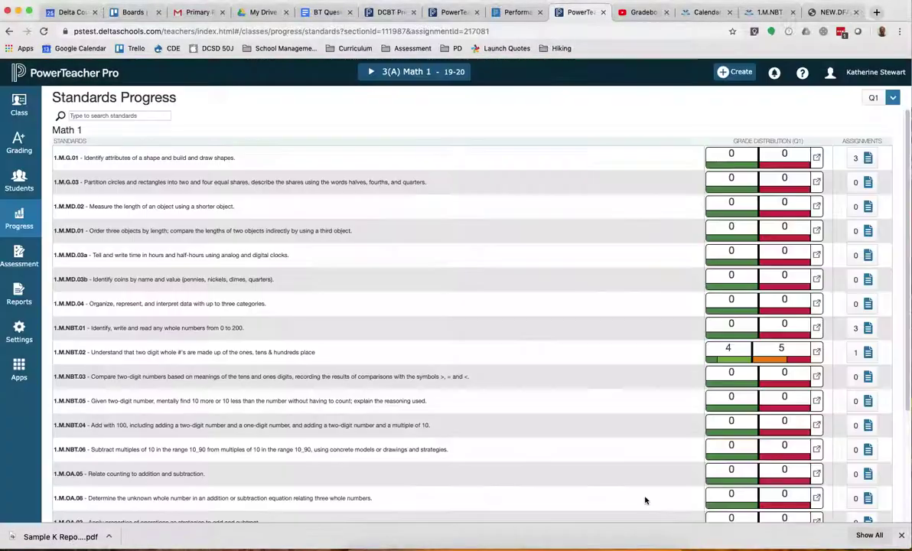
Return to the class's assignment list.
left_click(19, 142)
left_click(93, 130)
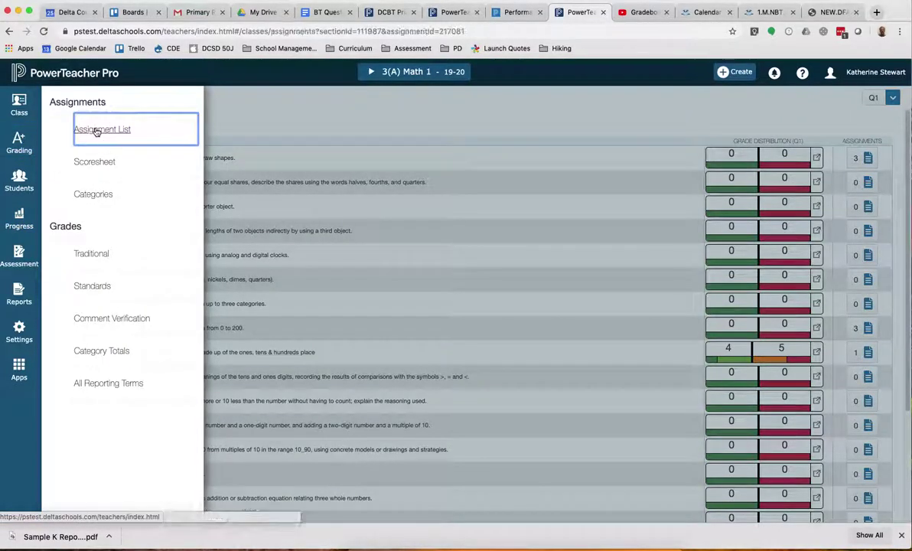